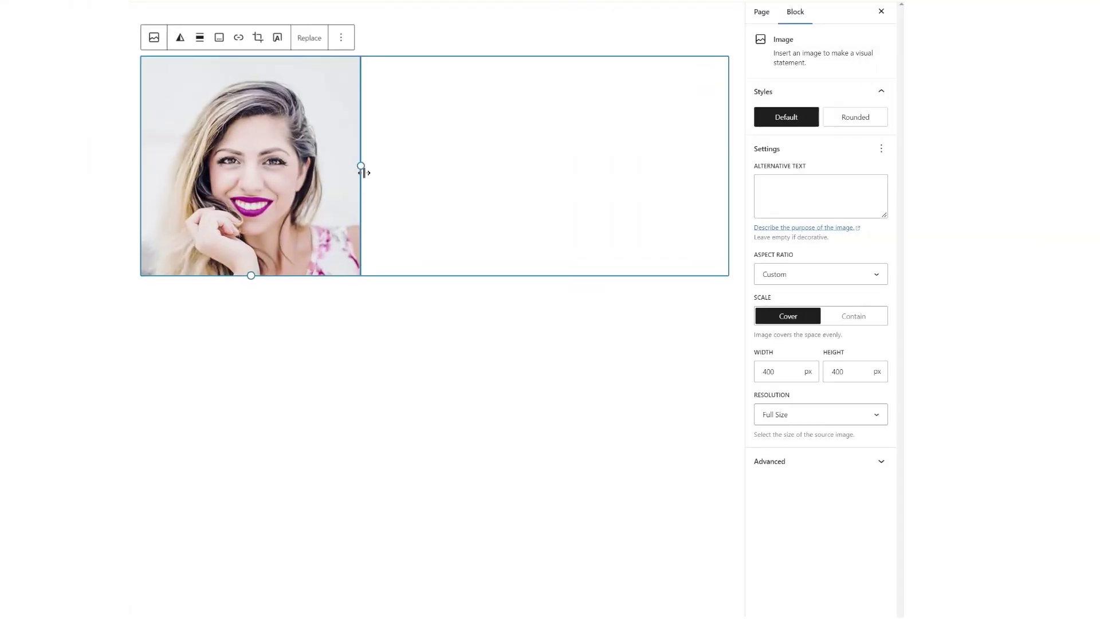
Enlarge the portrait image block, then shrink it back to 400 by 400 pixels
{"action": "left_click_drag", "start_coordinate": [363, 172], "coordinate": [726, 326]}
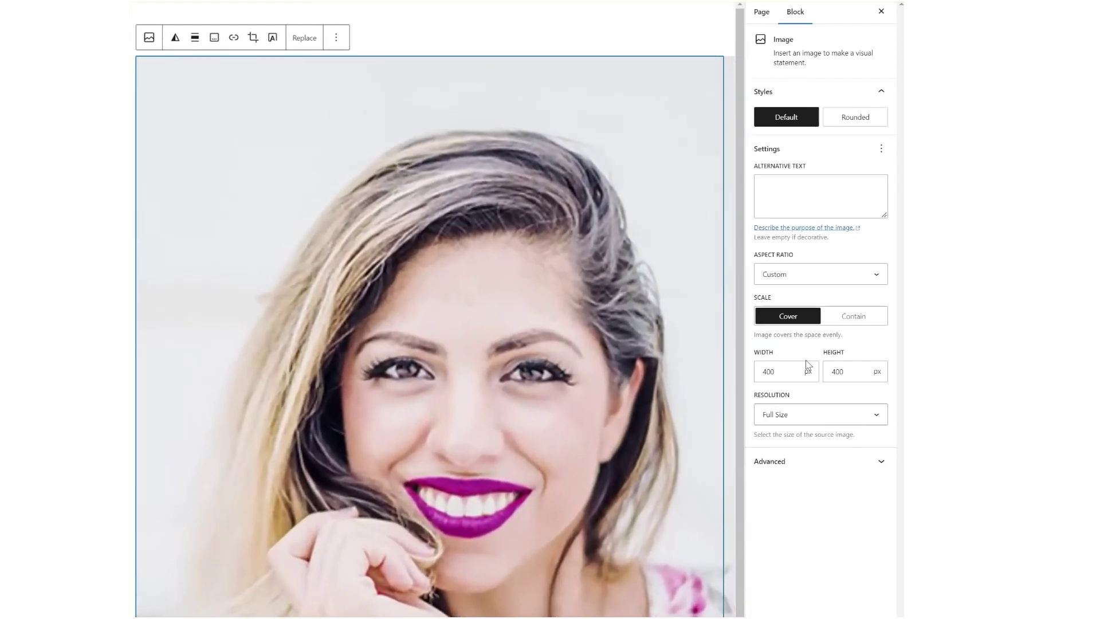
{"action": "left_click_drag", "start_coordinate": [726, 327], "coordinate": [383, 121]}
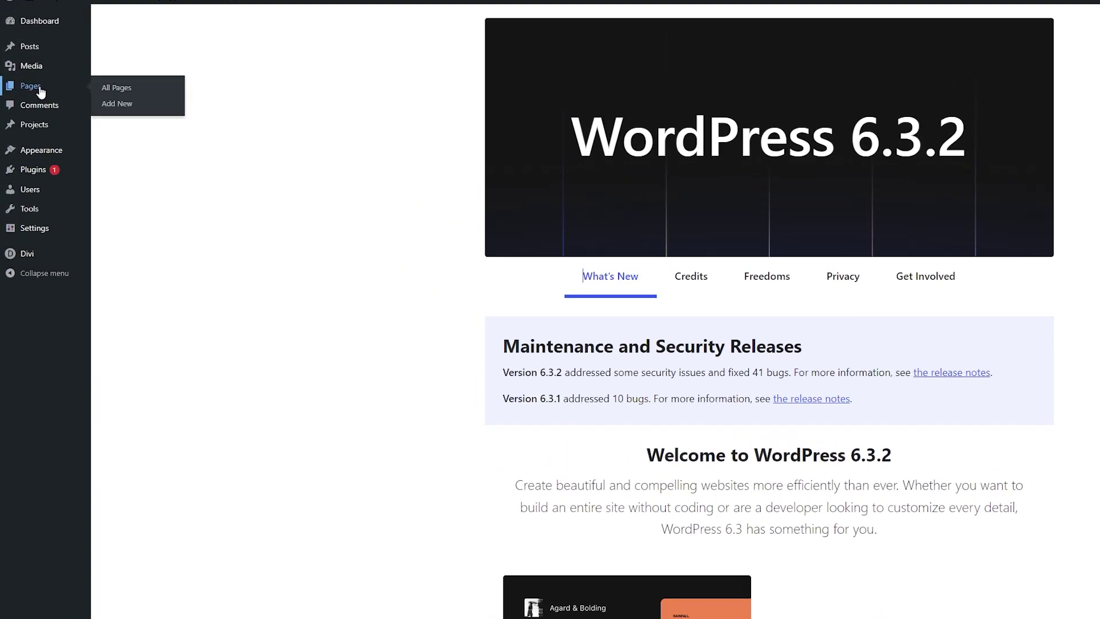
{"action": "mouse_move", "coordinate": [38, 95]}
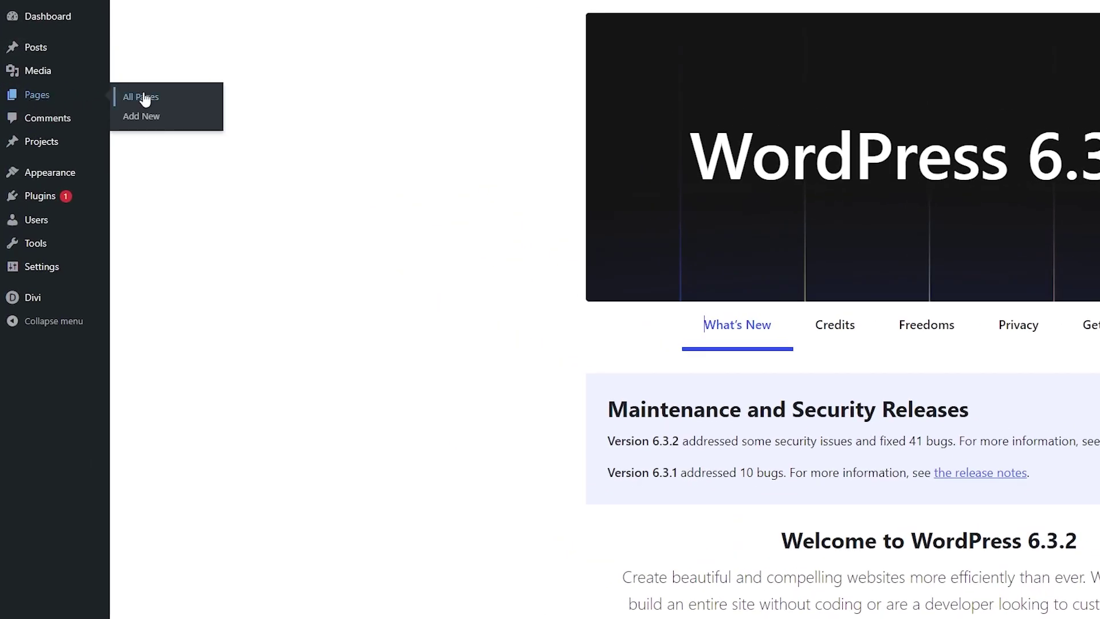
Create a new page in Divi Builder, choosing Build From Scratch
{"action": "left_click", "coordinate": [142, 117]}
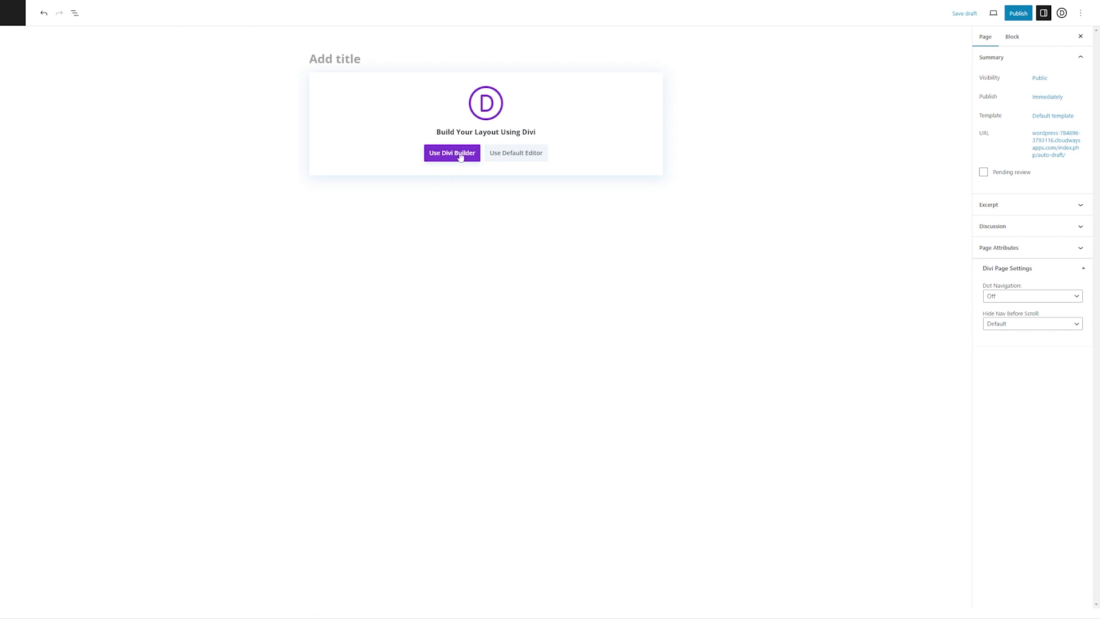
{"action": "left_click", "coordinate": [445, 155]}
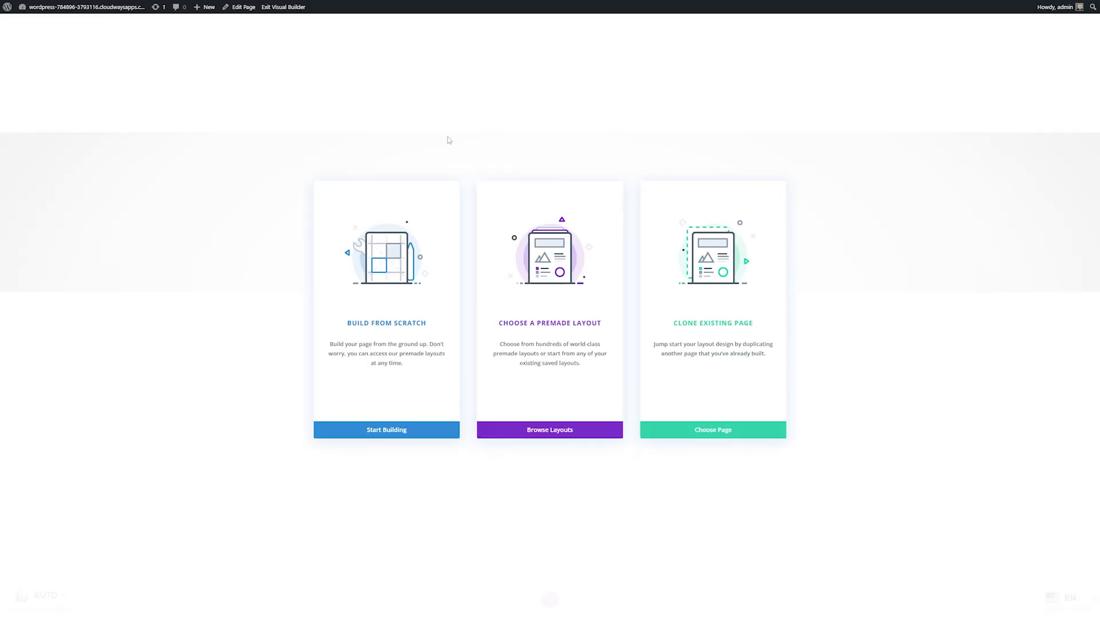
{"action": "left_click", "coordinate": [395, 432]}
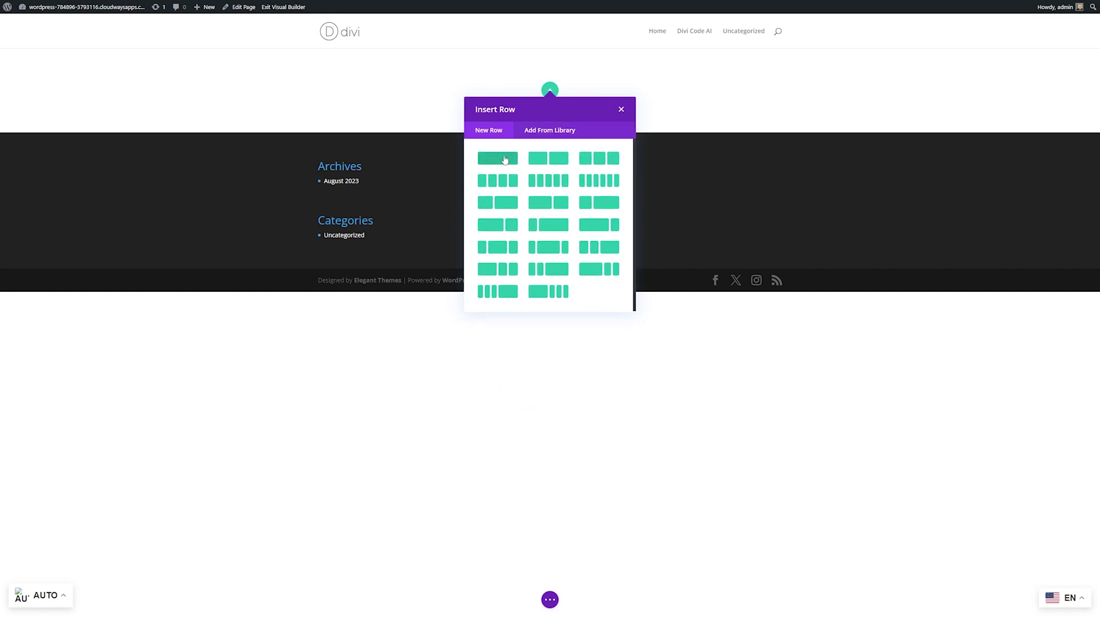
Add a one-column row with an Image module showing bird photo 2 from the Media Library
{"action": "left_click", "coordinate": [503, 160]}
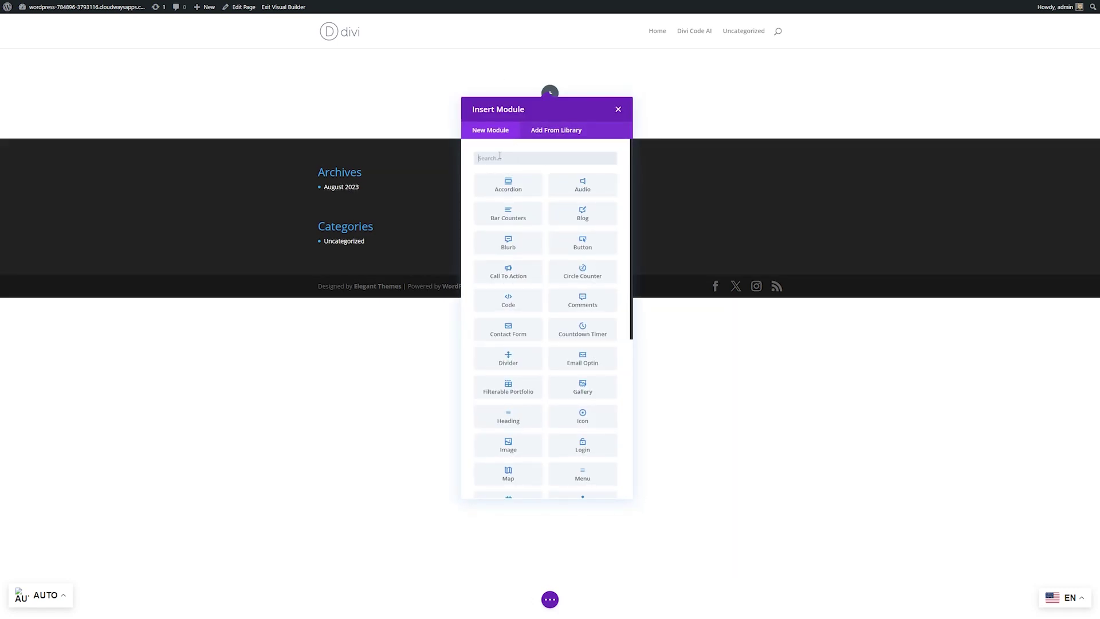
{"action": "type", "text": "ima"}
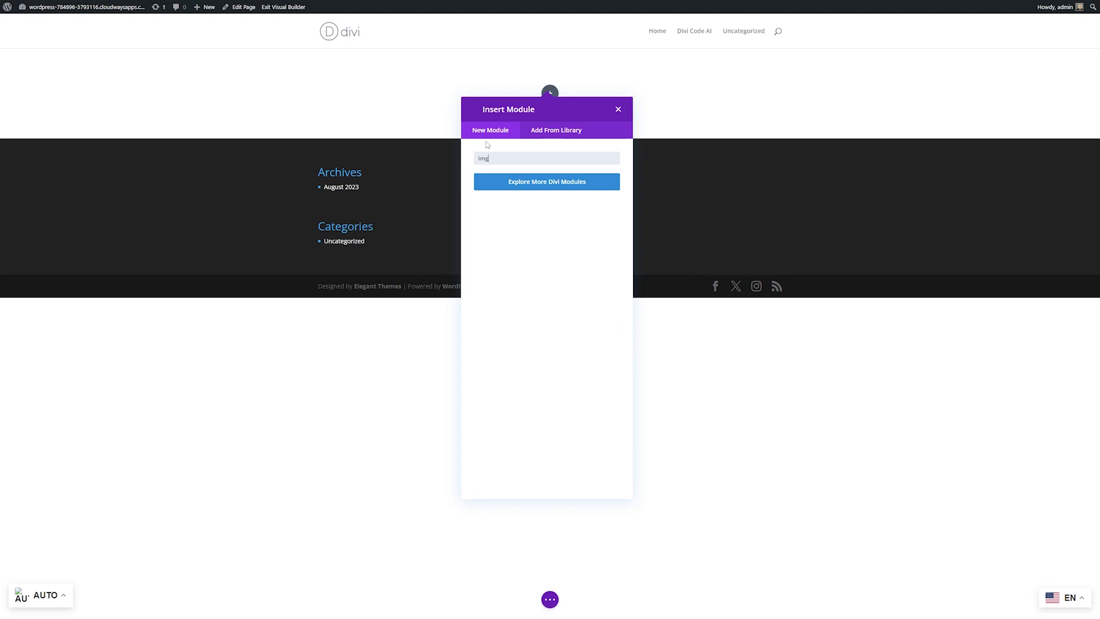
{"action": "left_click", "coordinate": [517, 193]}
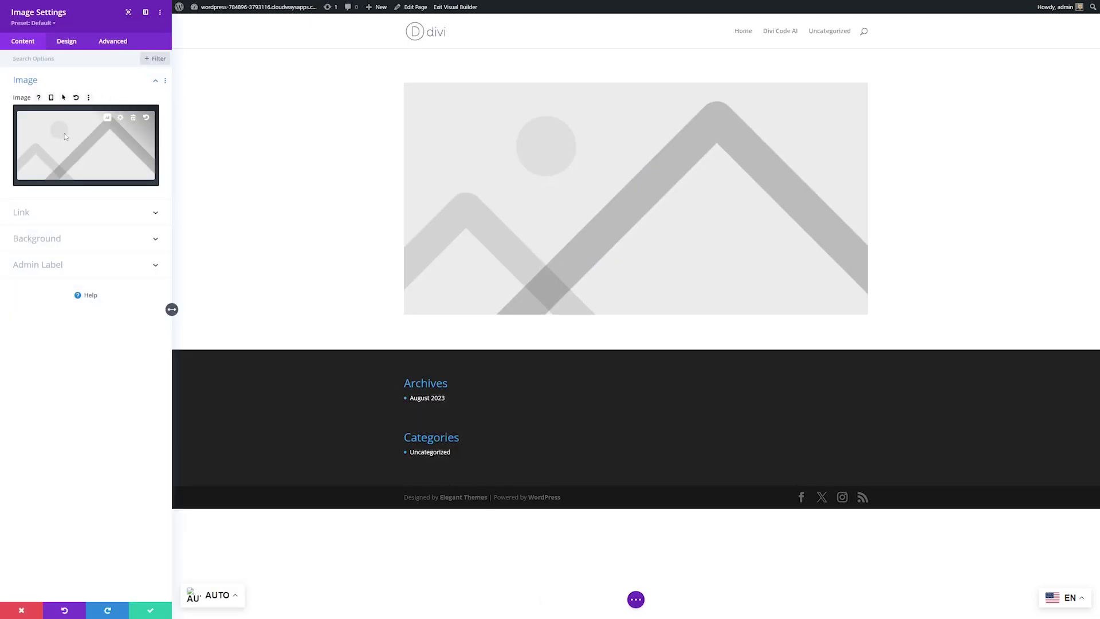
{"action": "left_click", "coordinate": [64, 133]}
{"action": "left_click", "coordinate": [217, 110]}
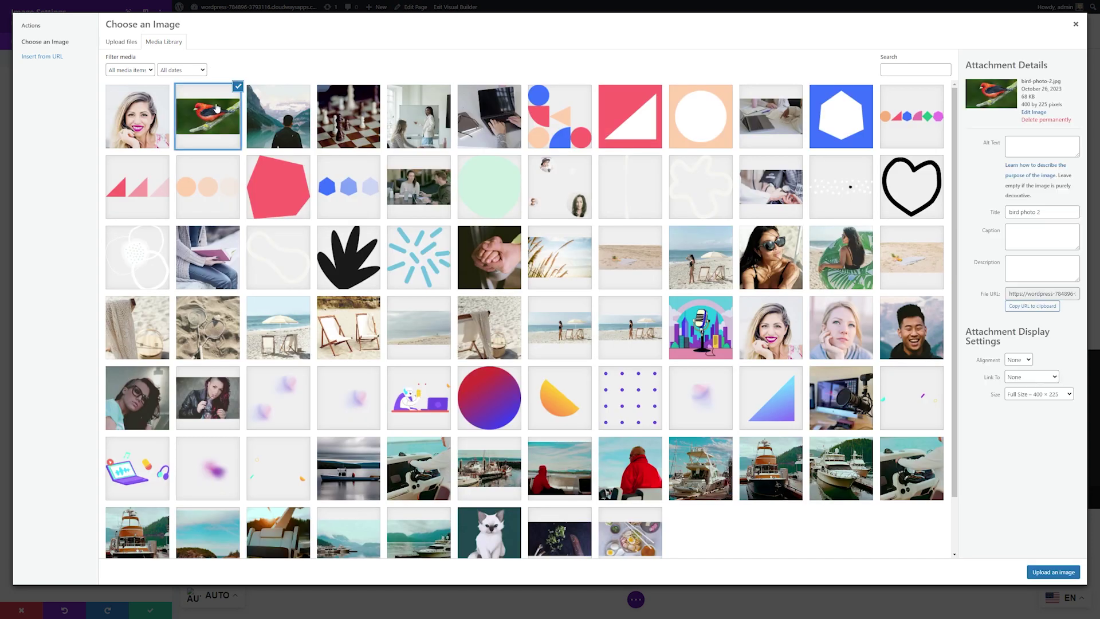
{"action": "left_click", "coordinate": [1054, 572]}
{"action": "left_click", "coordinate": [146, 610]}
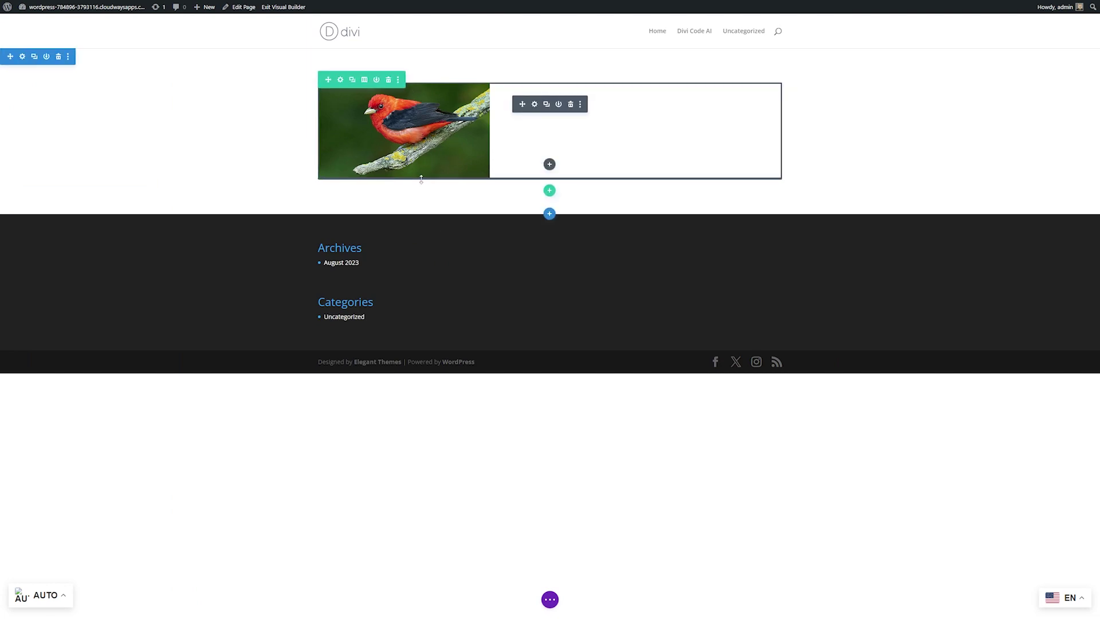
Stretch the red bird image's bottom edge so it spans the whole row
{"action": "left_click_drag", "start_coordinate": [421, 176], "coordinate": [421, 200]}
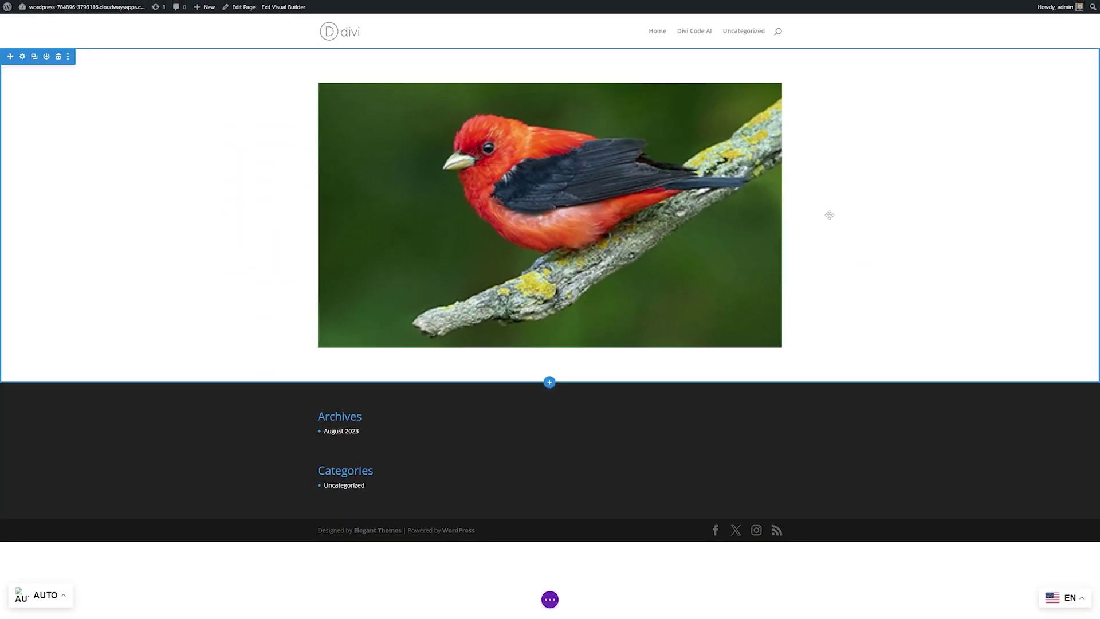
{"action": "mouse_move", "coordinate": [513, 212]}
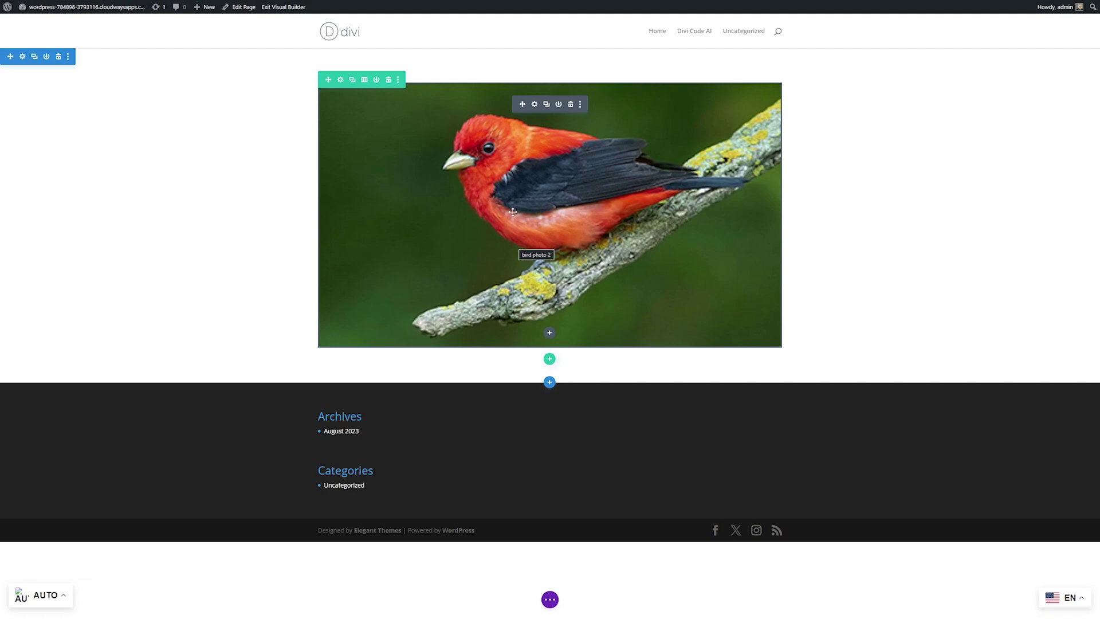
Add a second one-column row with bird photo 2 in an Image module, stretched to full width
{"action": "left_click", "coordinate": [549, 359]}
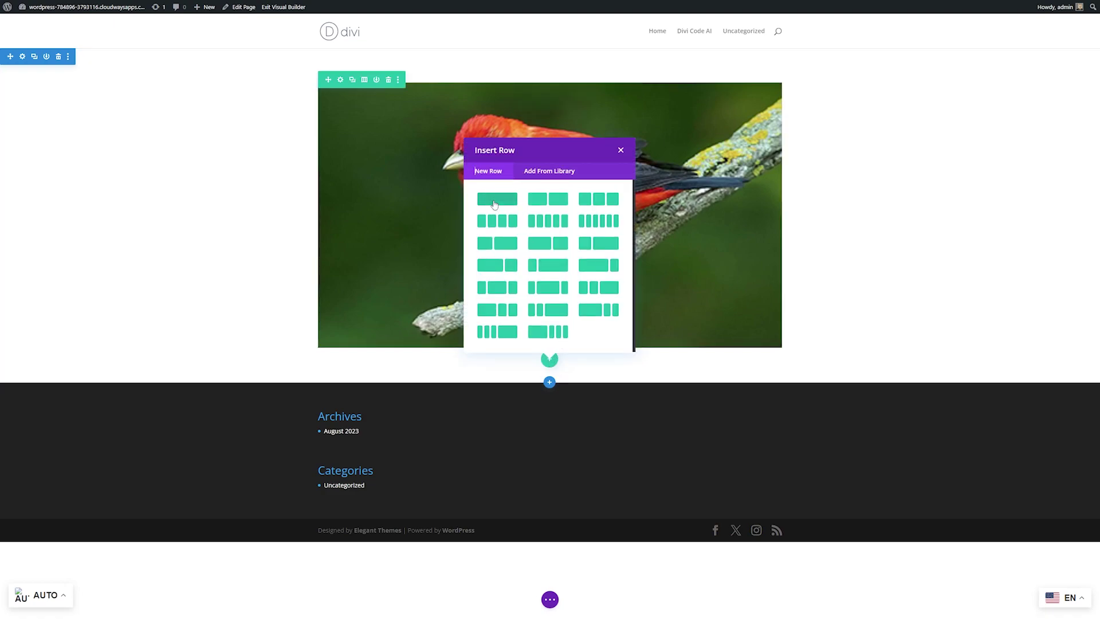
{"action": "left_click", "coordinate": [496, 198]}
{"action": "type", "text": "imag"}
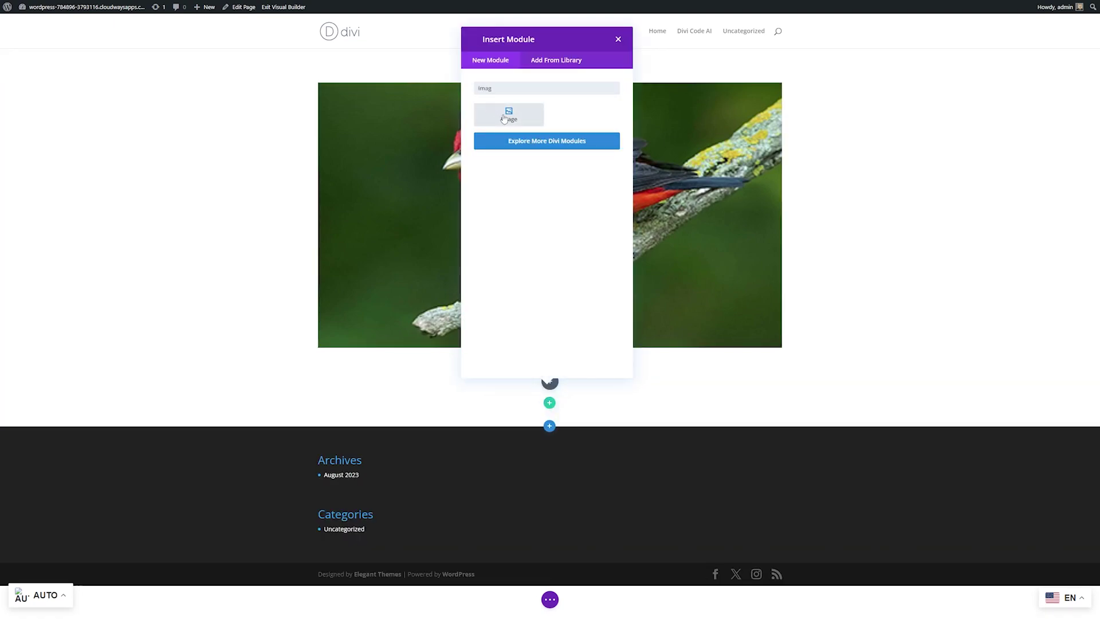
{"action": "left_click", "coordinate": [508, 114]}
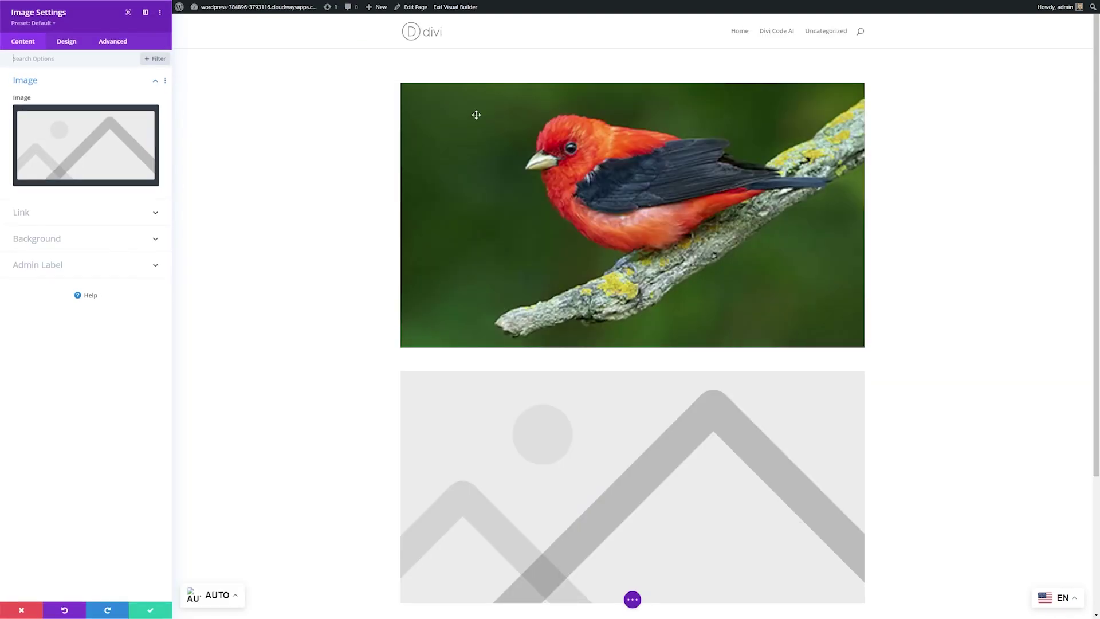
{"action": "left_click", "coordinate": [74, 144]}
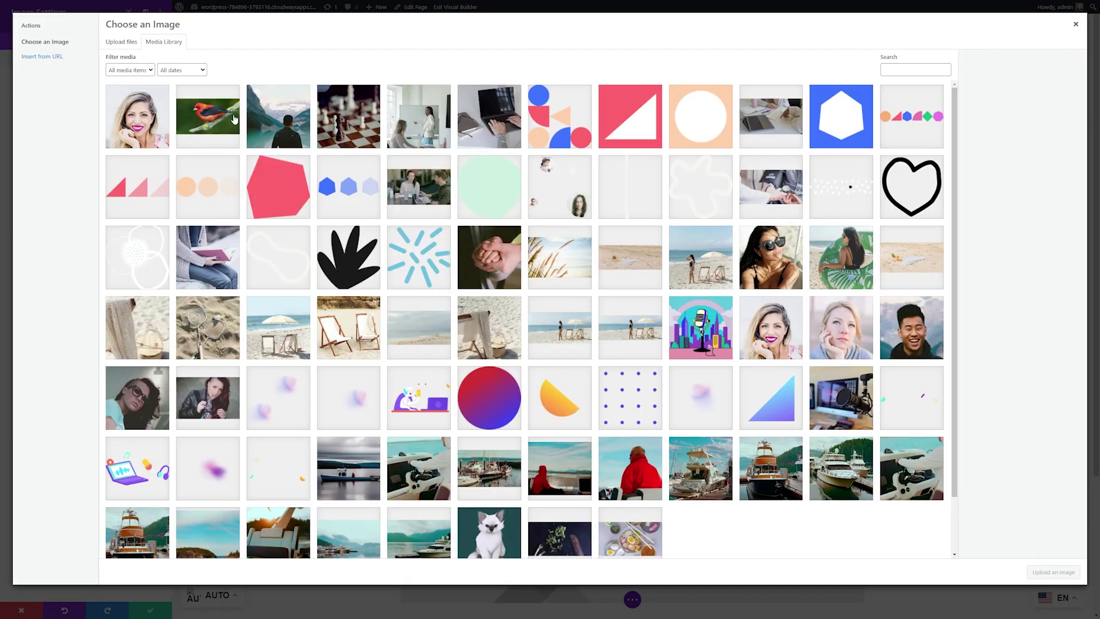
{"action": "left_click", "coordinate": [208, 119]}
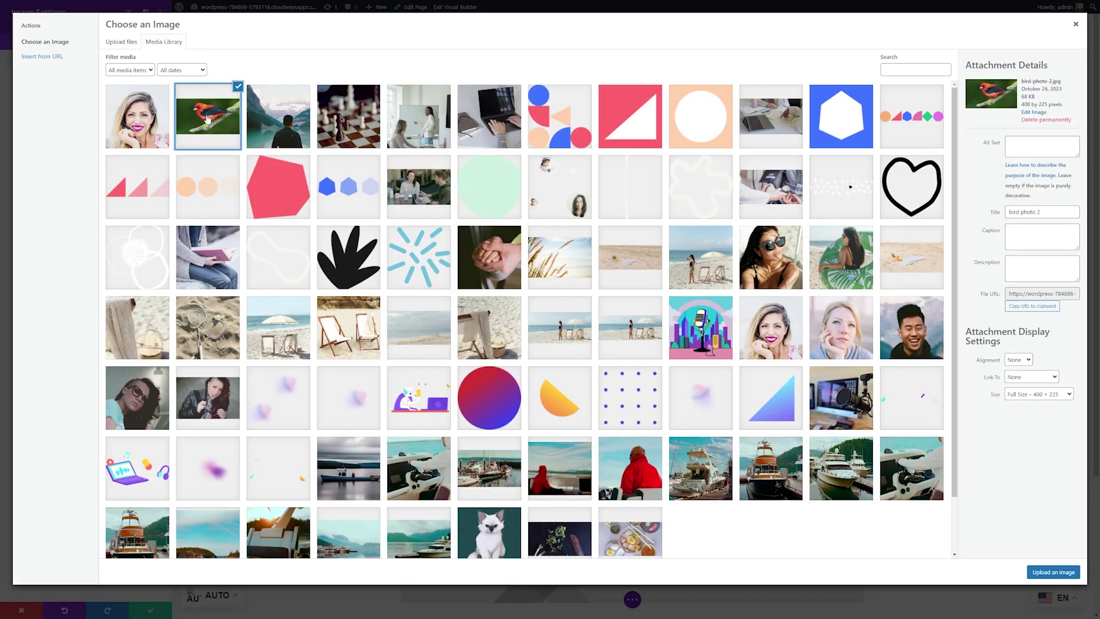
{"action": "left_click", "coordinate": [1052, 571]}
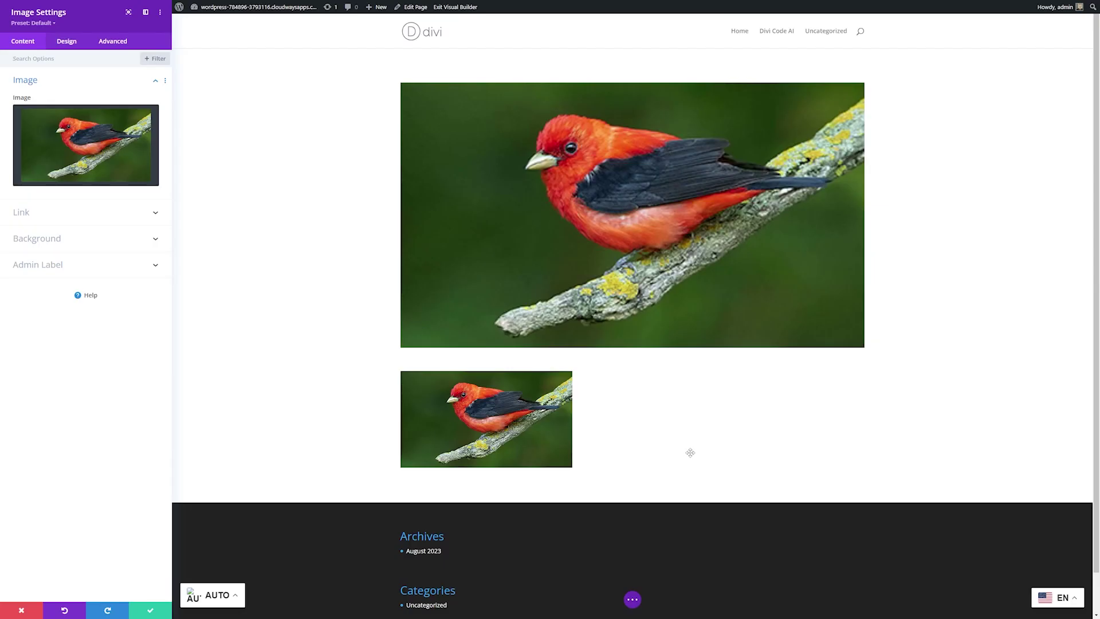
{"action": "left_click", "coordinate": [148, 611]}
{"action": "left_click_drag", "start_coordinate": [546, 469], "coordinate": [546, 524]}
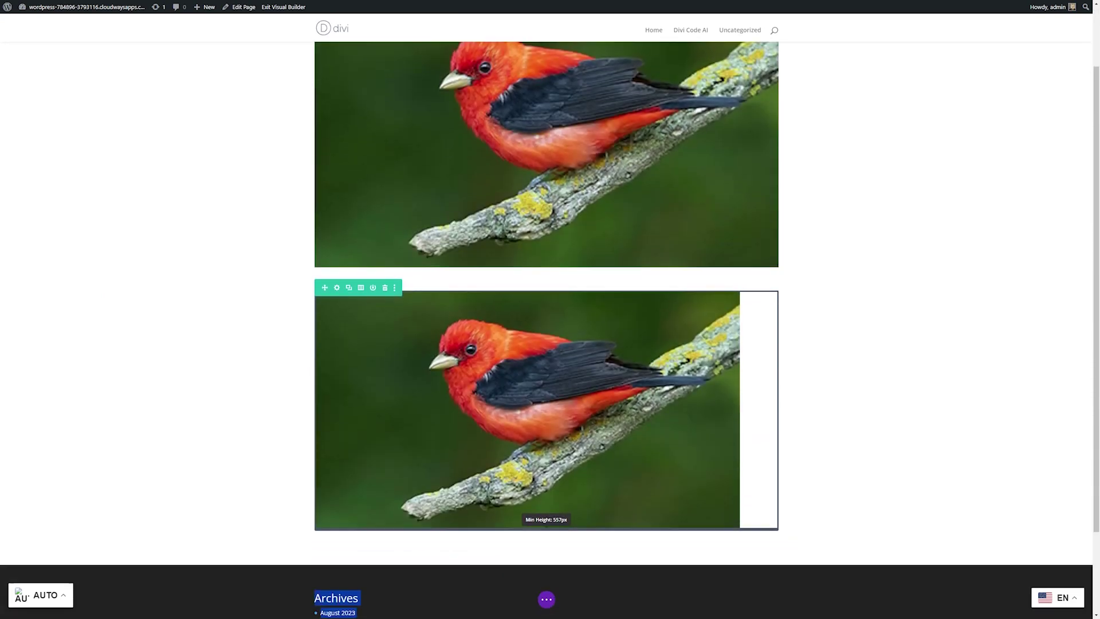
{"action": "mouse_move", "coordinate": [547, 481]}
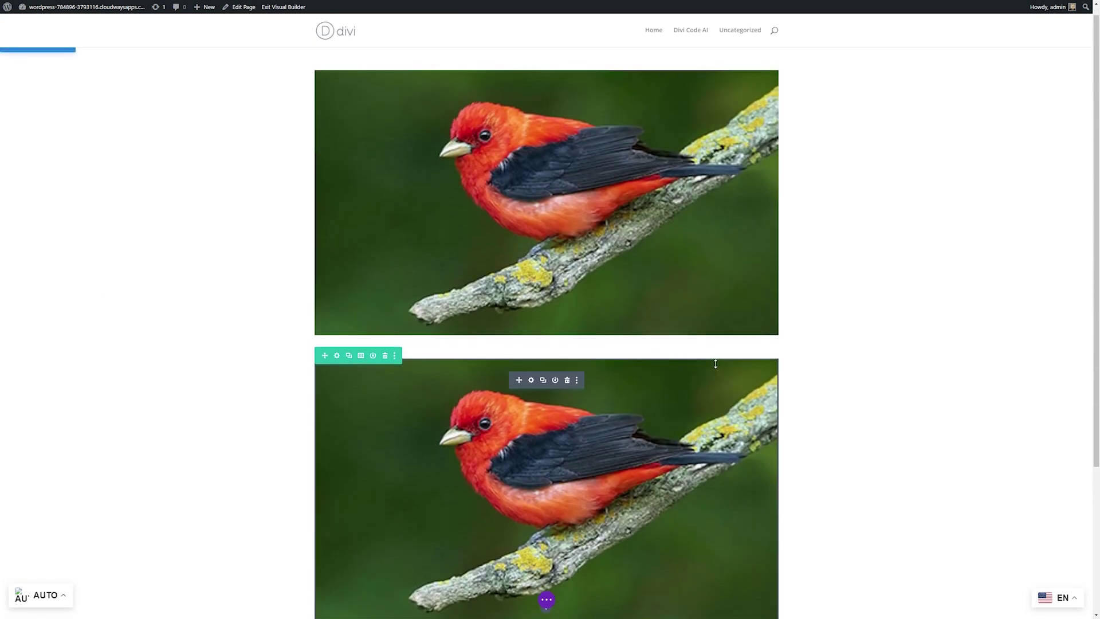
{"action": "scroll", "coordinate": [714, 364], "scroll_direction": "down", "scroll_amount": 1}
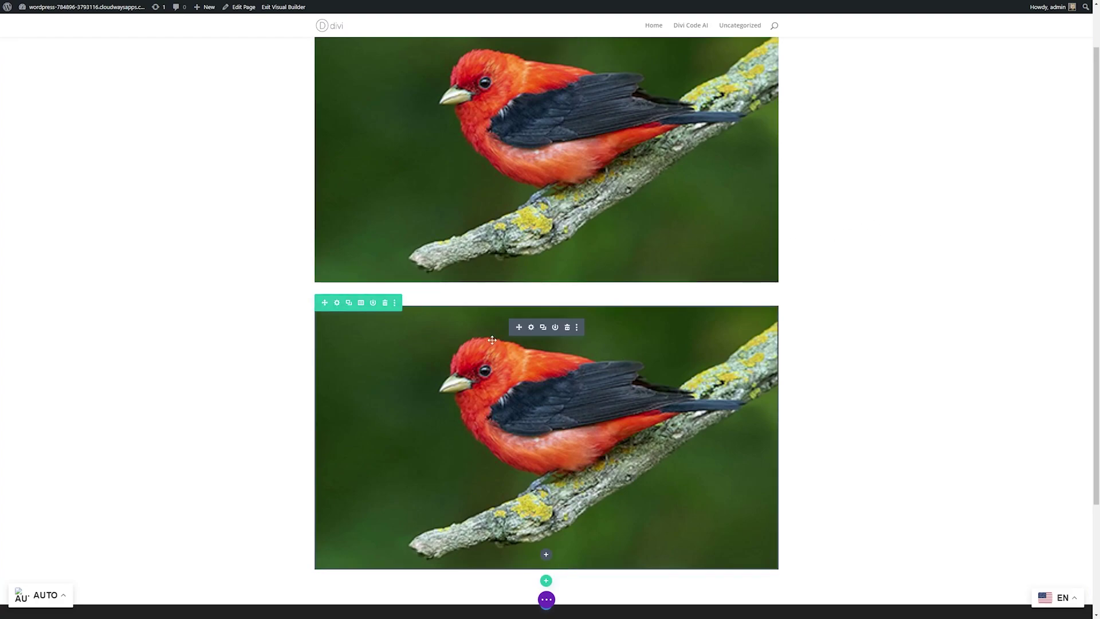
Upscale the second bird image 4x with Divi AI from its module settings
{"action": "left_click", "coordinate": [531, 328]}
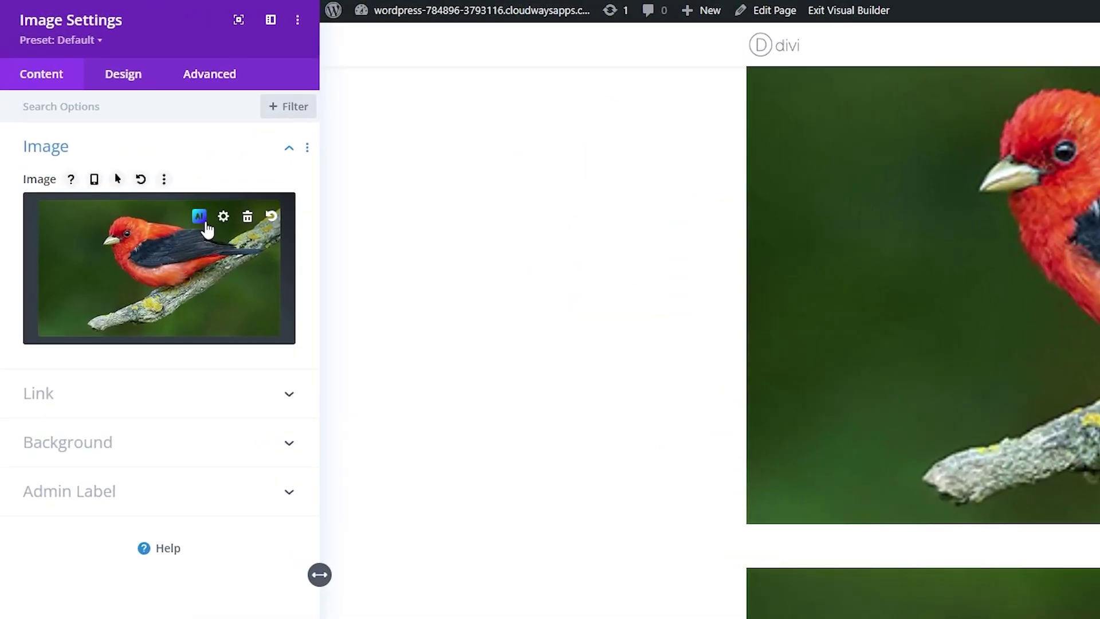
{"action": "left_click", "coordinate": [198, 218]}
{"action": "mouse_move", "coordinate": [198, 423]}
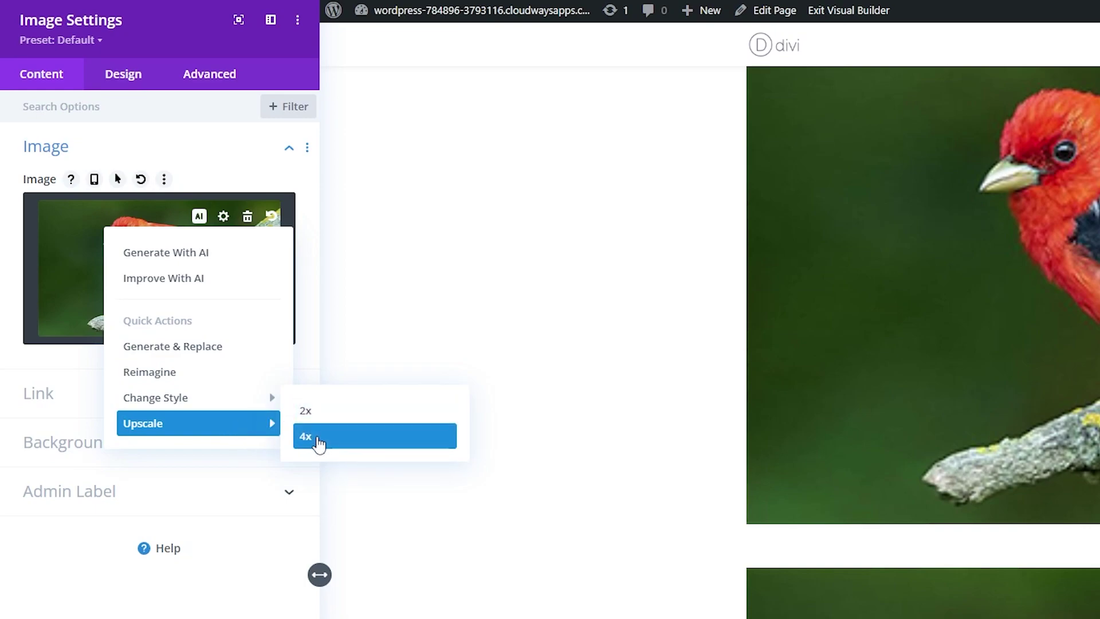
{"action": "left_click", "coordinate": [324, 439]}
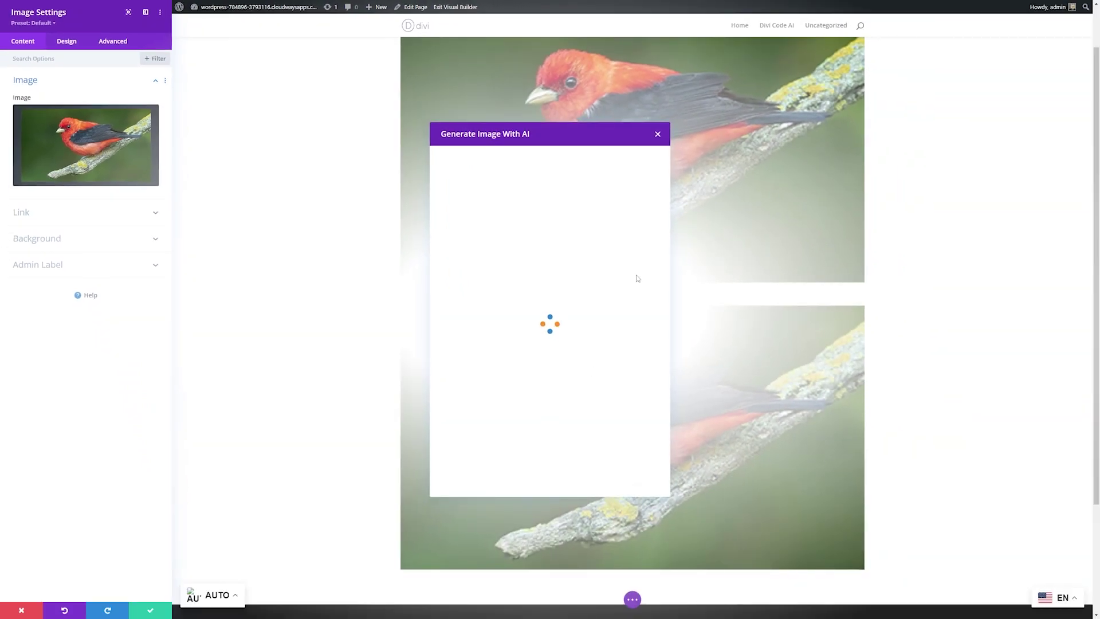